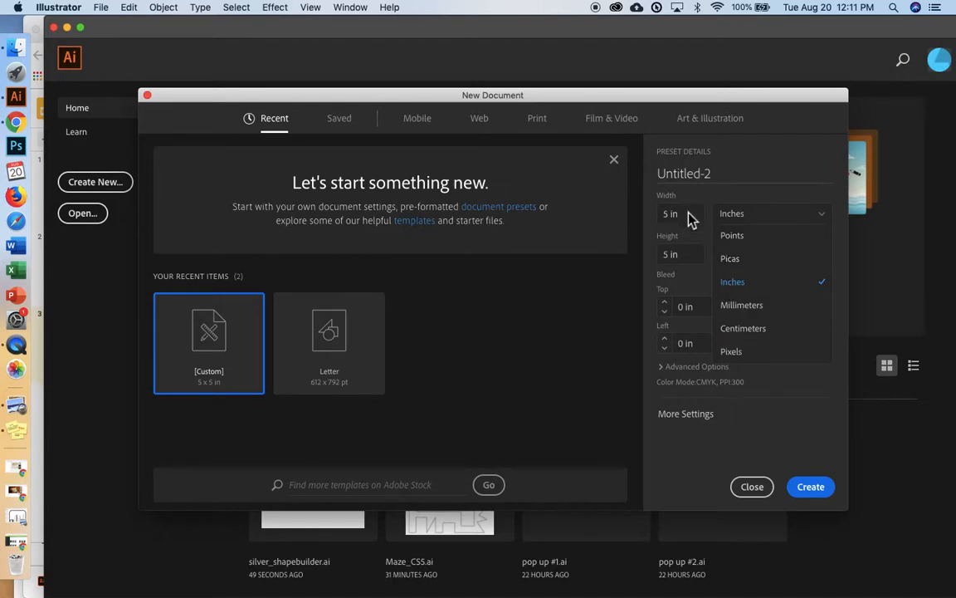
- Create a new 5 x 5 in document and save it to the Desktop as silver_shapeb.ai with the default Illustrator options
click(824, 493)
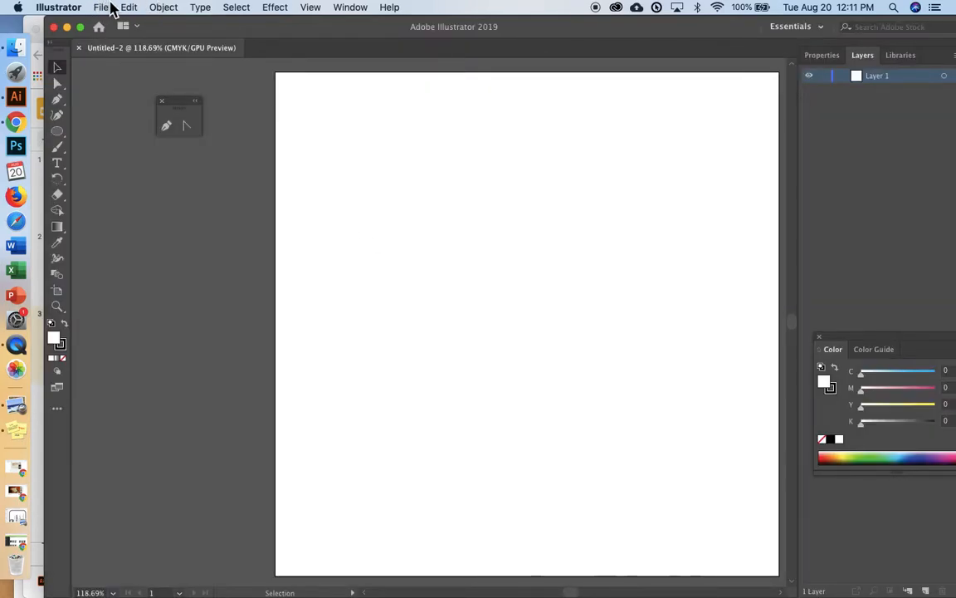
click(110, 9)
click(241, 133)
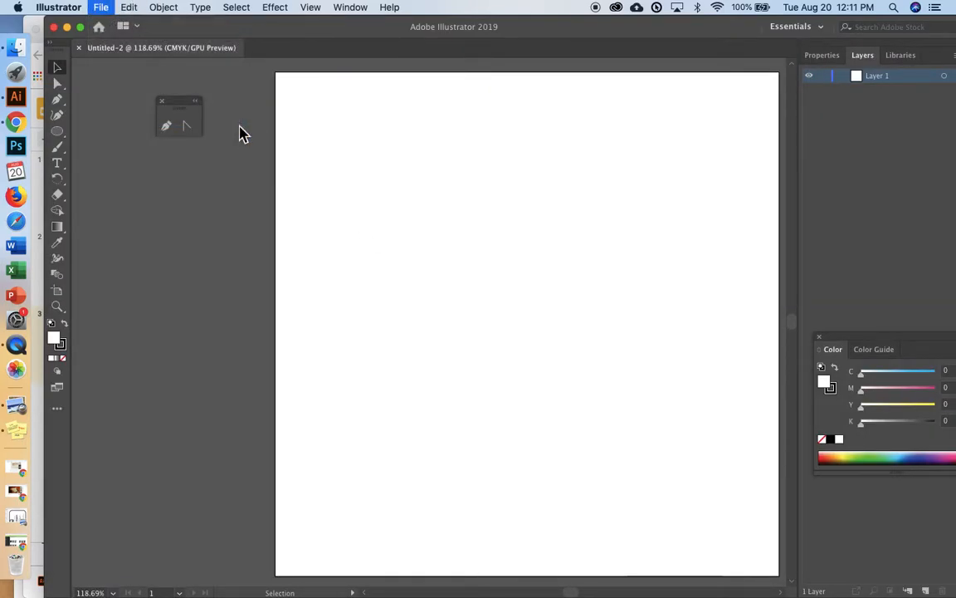
text(silver_shapeb.ai)
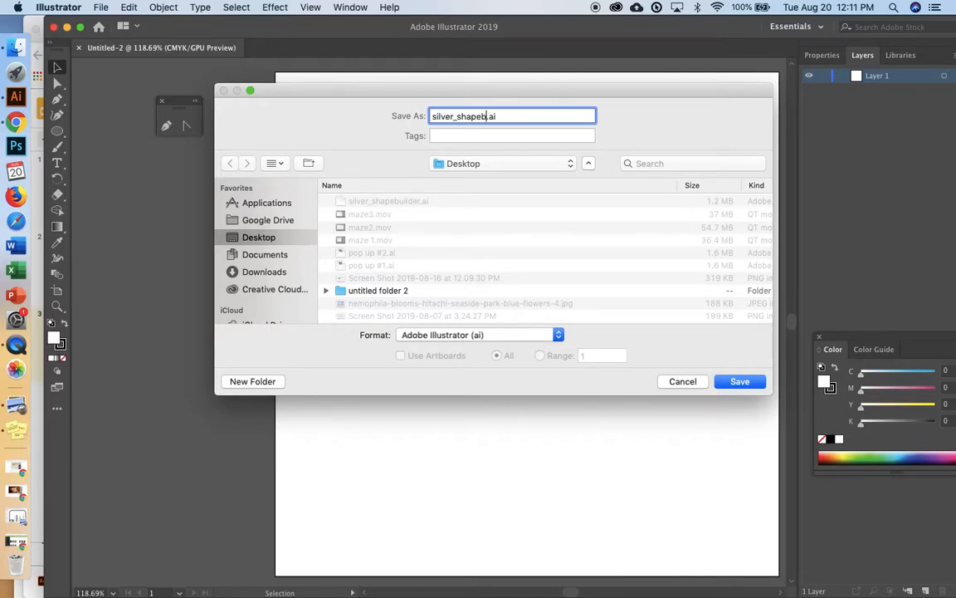
click(742, 382)
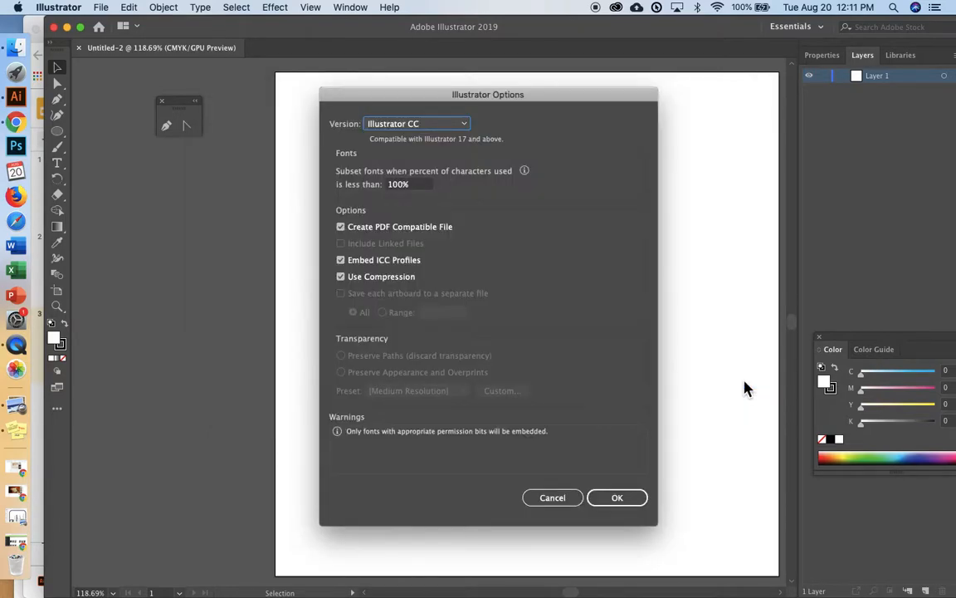
click(630, 504)
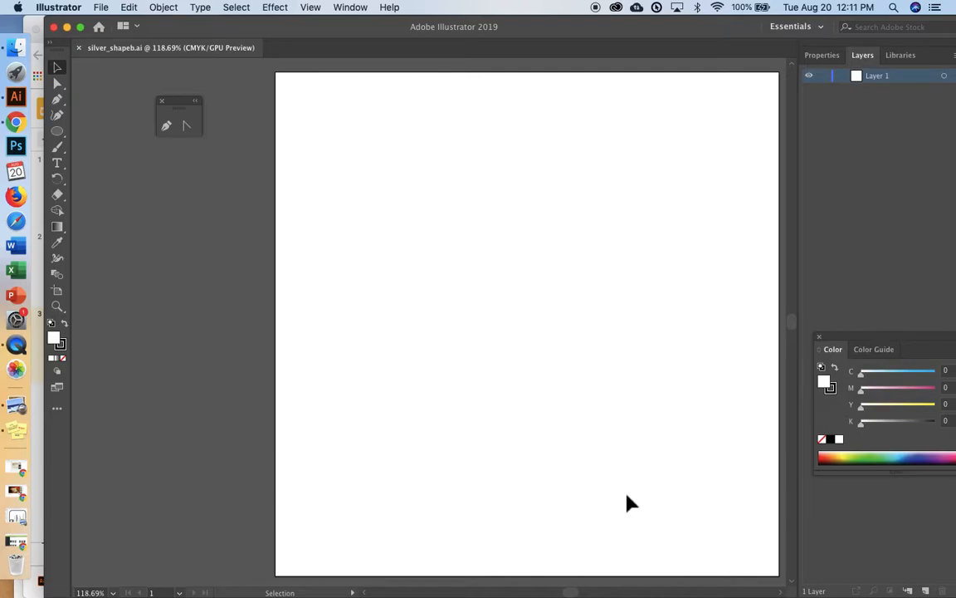
- Draw a long thin horizontal rectangle and a vertical one crossing it near the artboard's top, and tilt the vertical one slightly clockwise
click(59, 212)
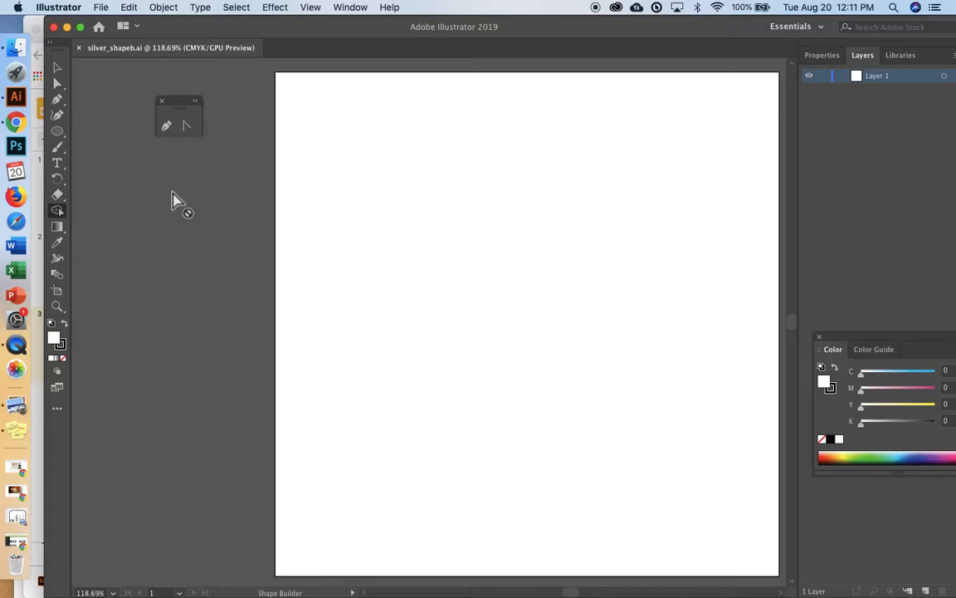
drag(57, 131, 104, 130)
mouse_move(305, 130)
mouse_down()
mouse_move(540, 160)
mouse_move(634, 146)
mouse_up()
mouse_move(427, 101)
mouse_down()
mouse_move(486, 320)
mouse_move(427, 311)
mouse_move(447, 329)
mouse_up()
click(58, 68)
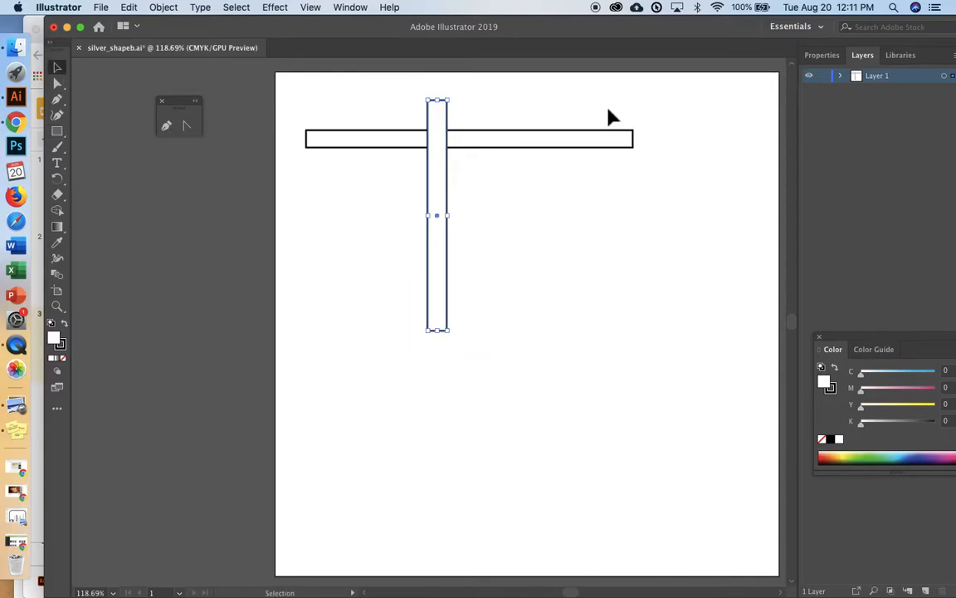
drag(450, 98, 478, 106)
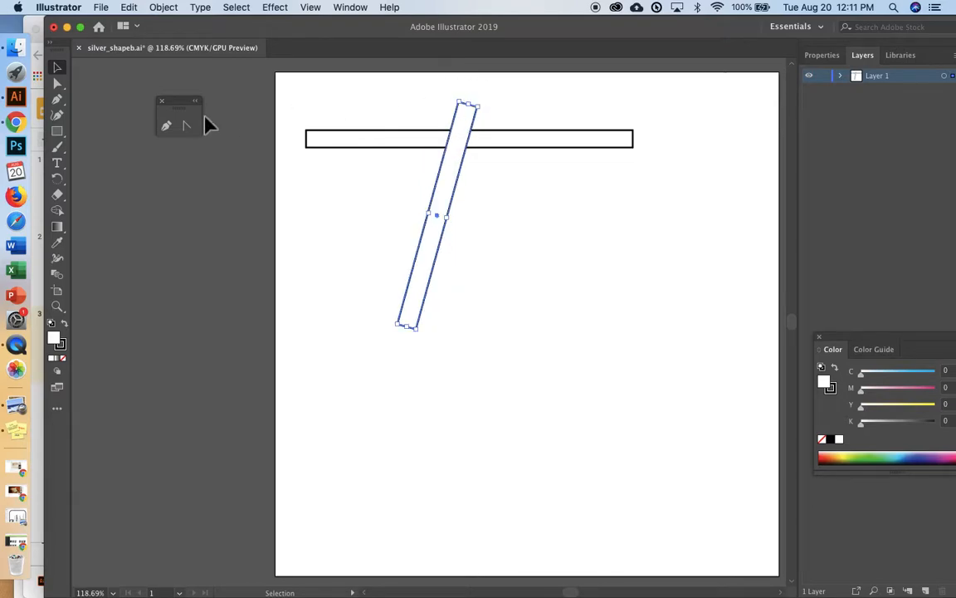
- Draw a closed bird-like shape with the Pen tool across the lower half of the tilted bar, with a curved head and pointed tail
click(58, 99)
click(335, 192)
click(379, 199)
click(350, 261)
click(572, 286)
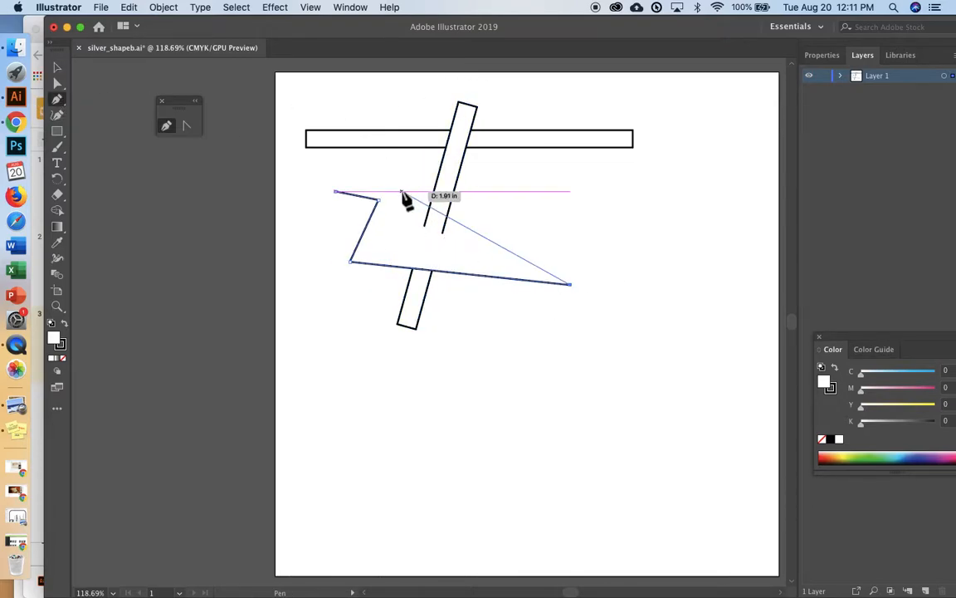
drag(393, 192, 403, 165)
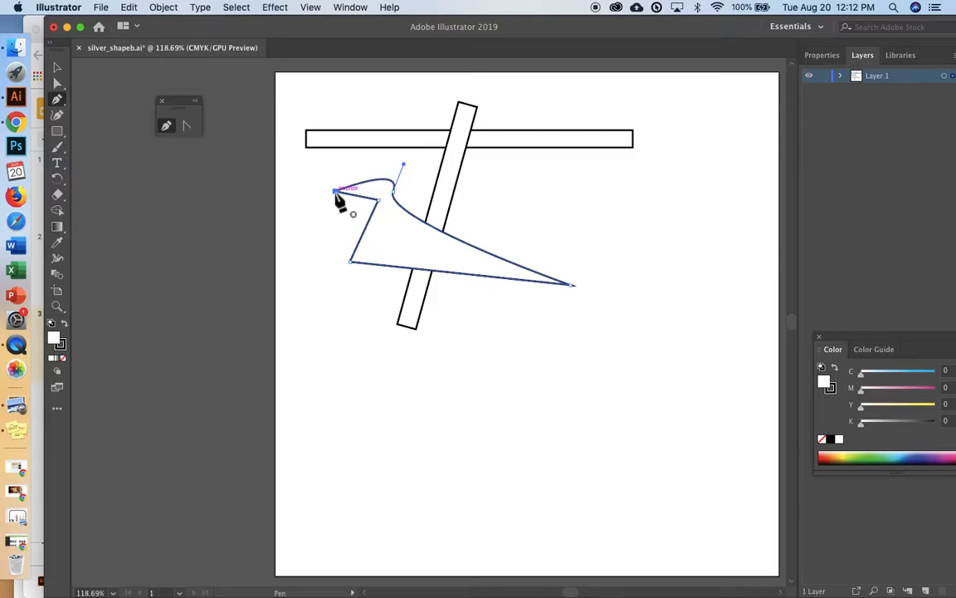
click(335, 192)
- Draw an open four-sided path with the Pen tool to the right of the tilted bar, leaving a gap at its upper-left corner
click(501, 168)
click(571, 173)
click(557, 225)
click(490, 234)
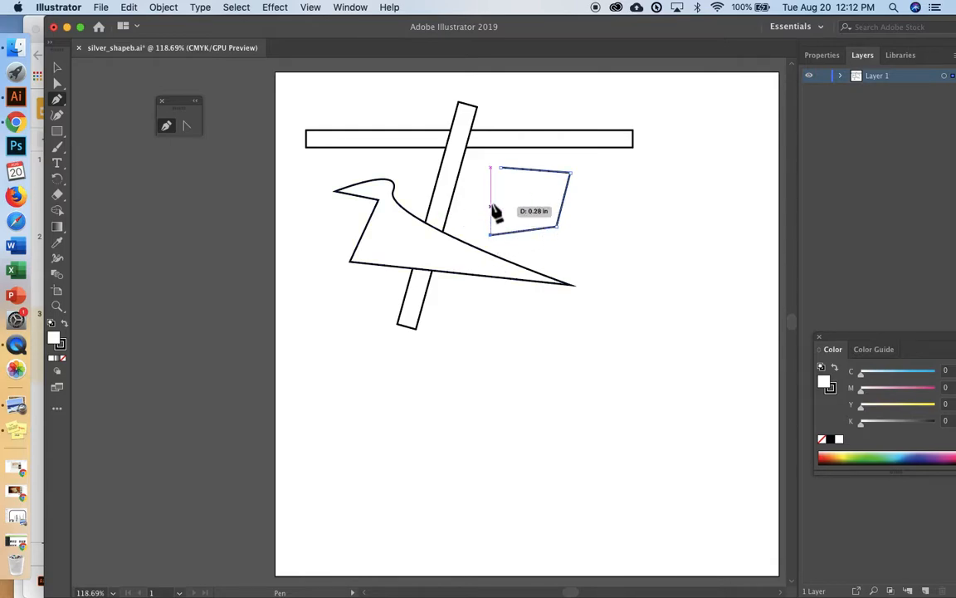
click(494, 195)
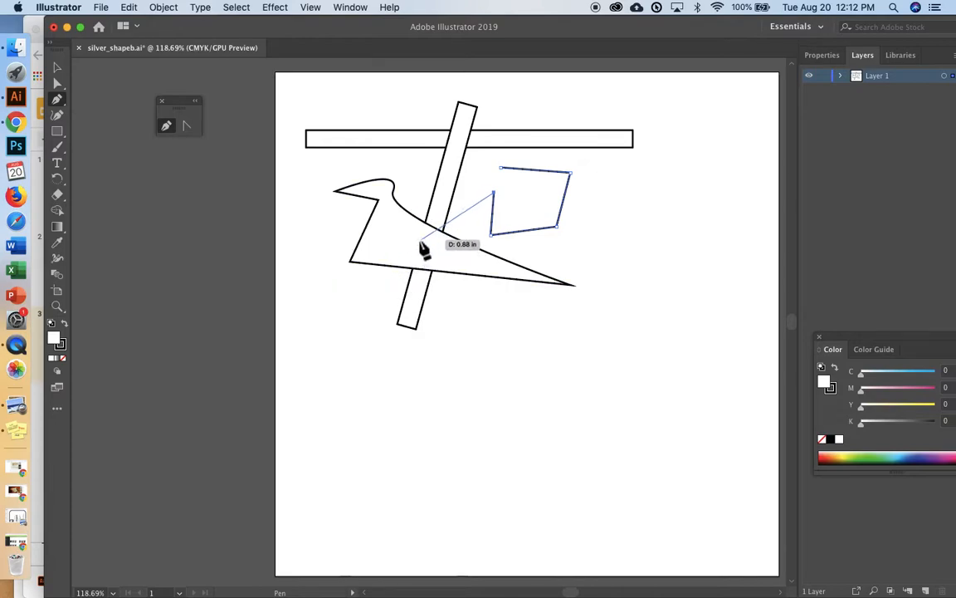
key(Escape)
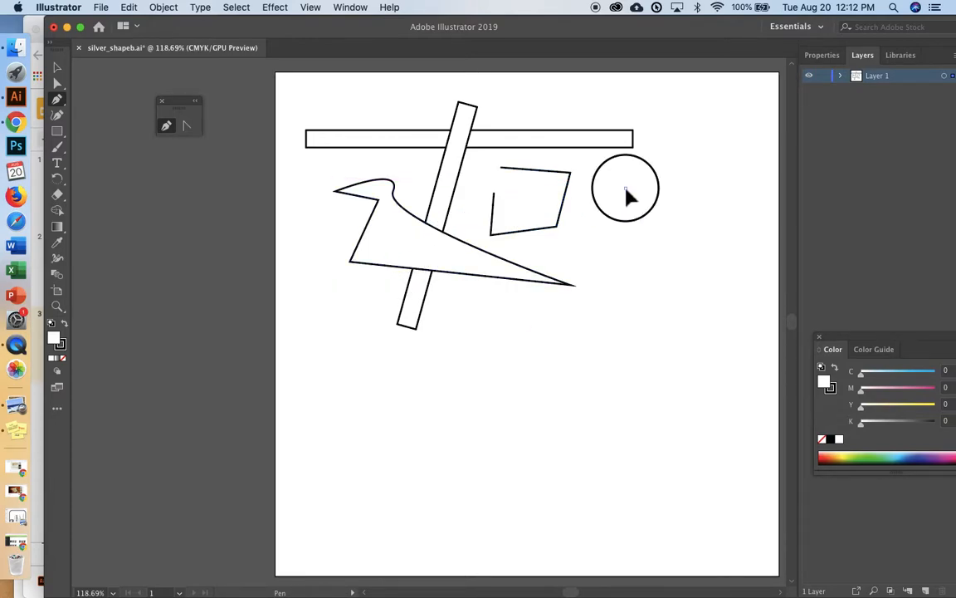
- Draw a closed four-sided shape with the Pen tool to the right of the open path
click(626, 188)
click(686, 180)
click(692, 244)
click(626, 243)
click(626, 189)
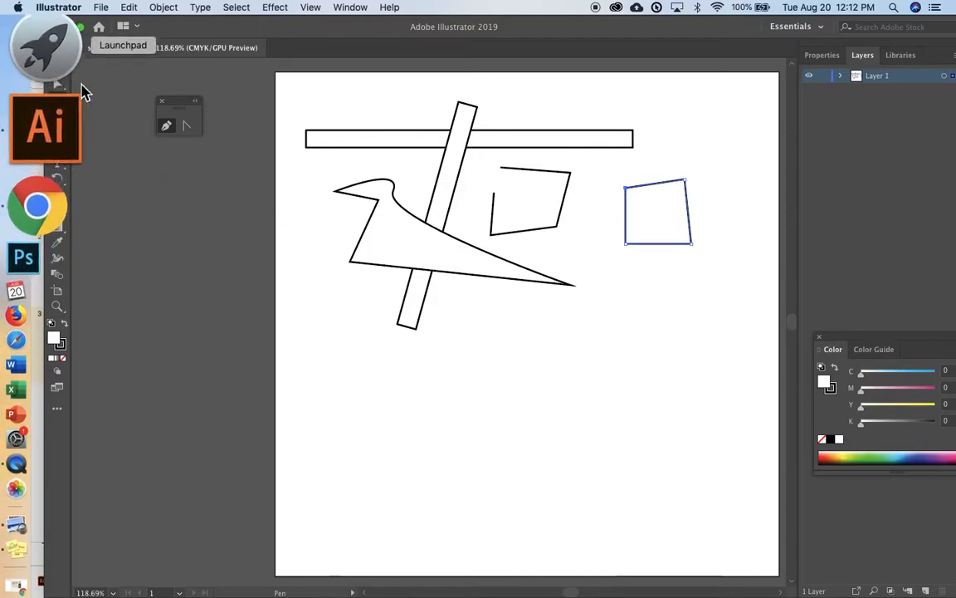
- Move the closed four-sided shape onto the horizontal bar's right end and the open path onto the bar beside it
click(57, 68)
drag(649, 194, 619, 124)
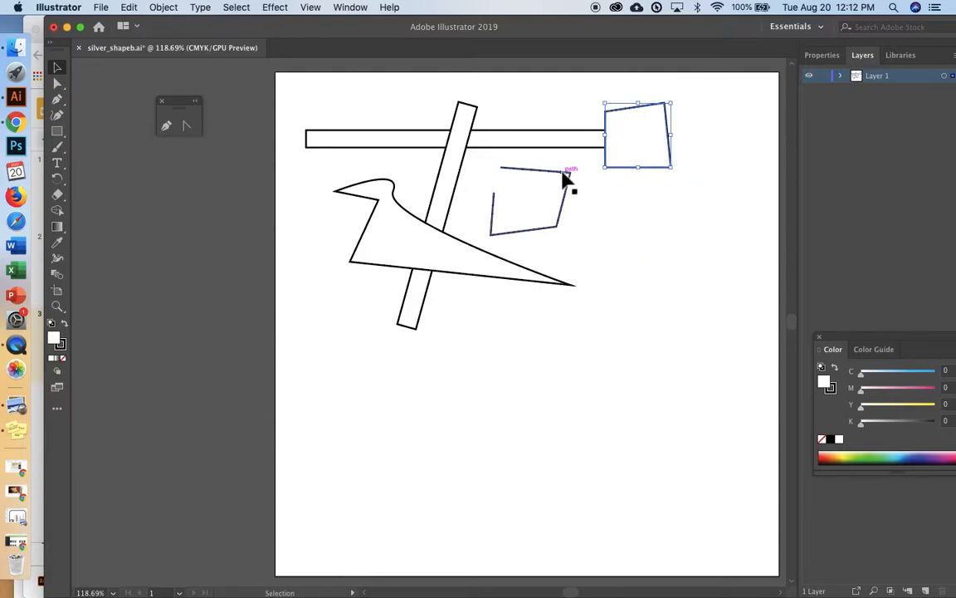
drag(567, 173, 577, 101)
- Merge the bird, the tilted bar and the adjoining part of the horizontal bar with the Shape Builder tool, undoing the last merge
drag(280, 81, 745, 382)
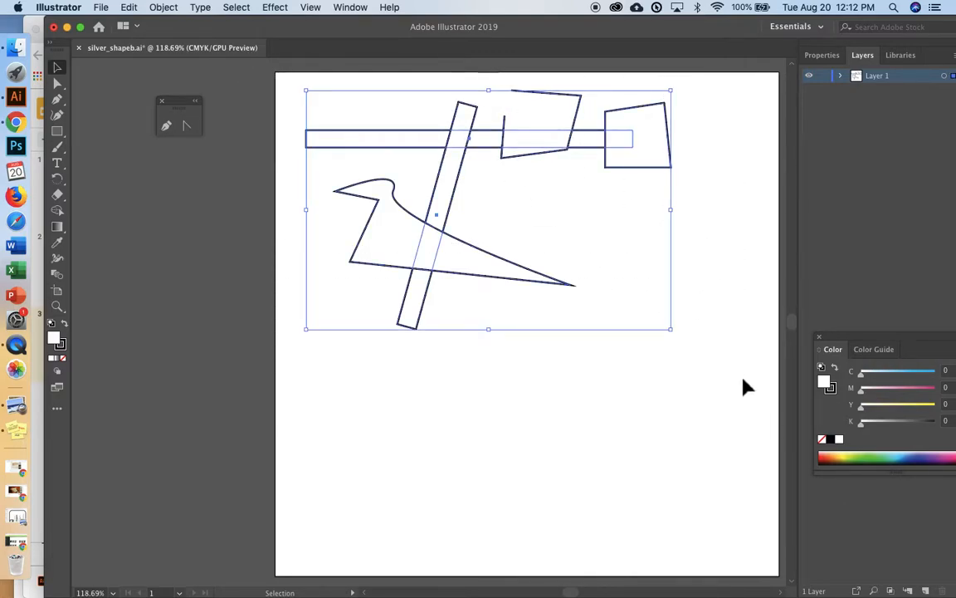
click(58, 211)
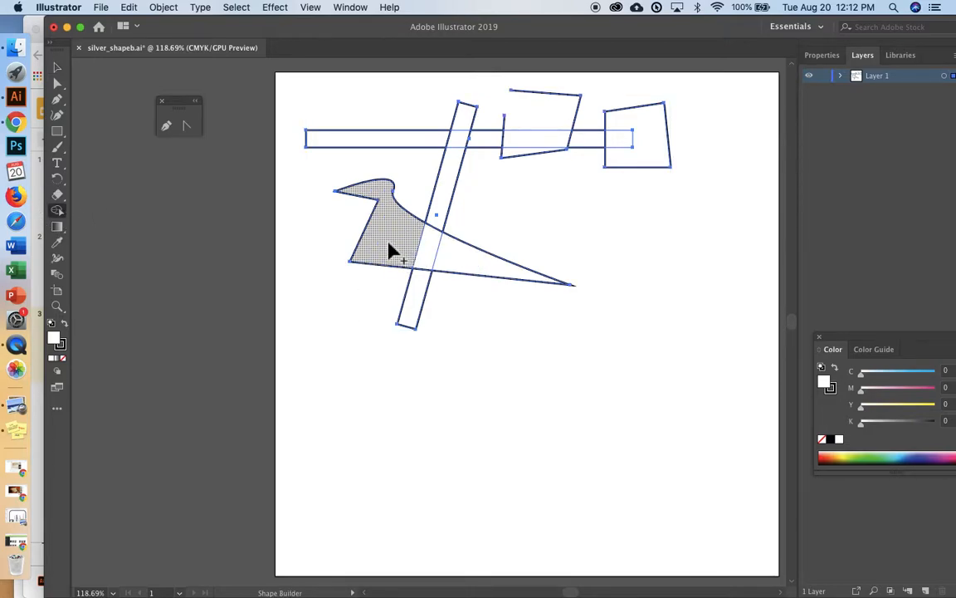
drag(391, 252, 449, 262)
mouse_move(423, 308)
mouse_down()
mouse_move(415, 286)
mouse_move(438, 209)
mouse_move(438, 224)
mouse_up()
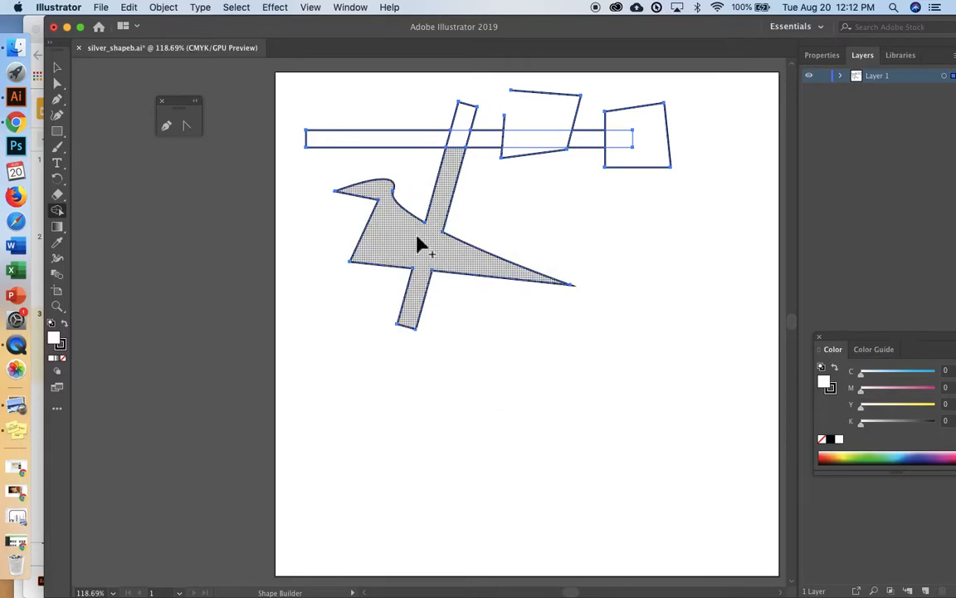
mouse_move(453, 177)
mouse_down()
mouse_move(459, 129)
mouse_move(428, 144)
mouse_move(522, 137)
mouse_move(533, 120)
mouse_move(514, 141)
mouse_up()
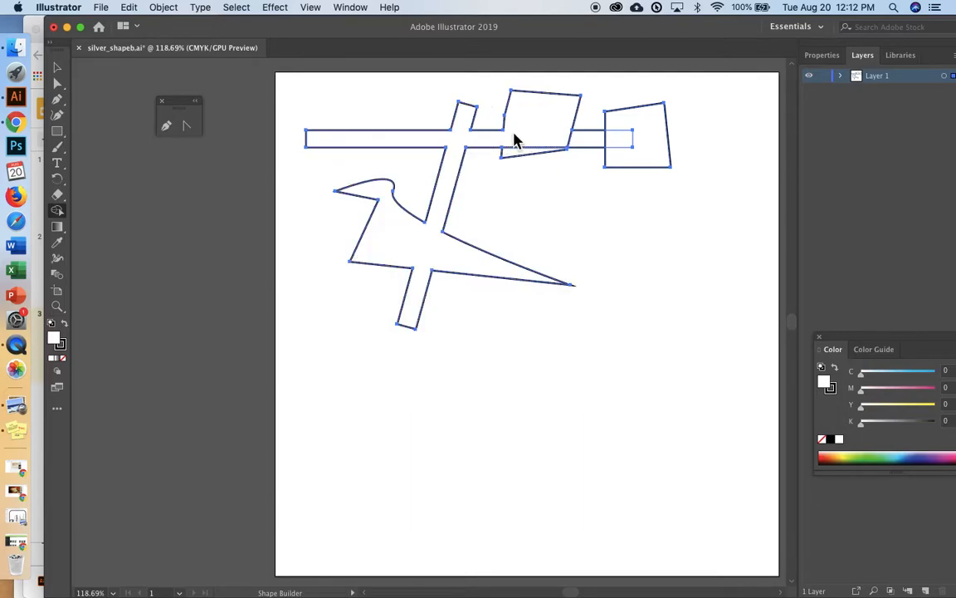
click(129, 6)
click(137, 22)
- Try moving the middle four-sided shape down off the horizontal bar, and undo the move
click(60, 70)
click(562, 82)
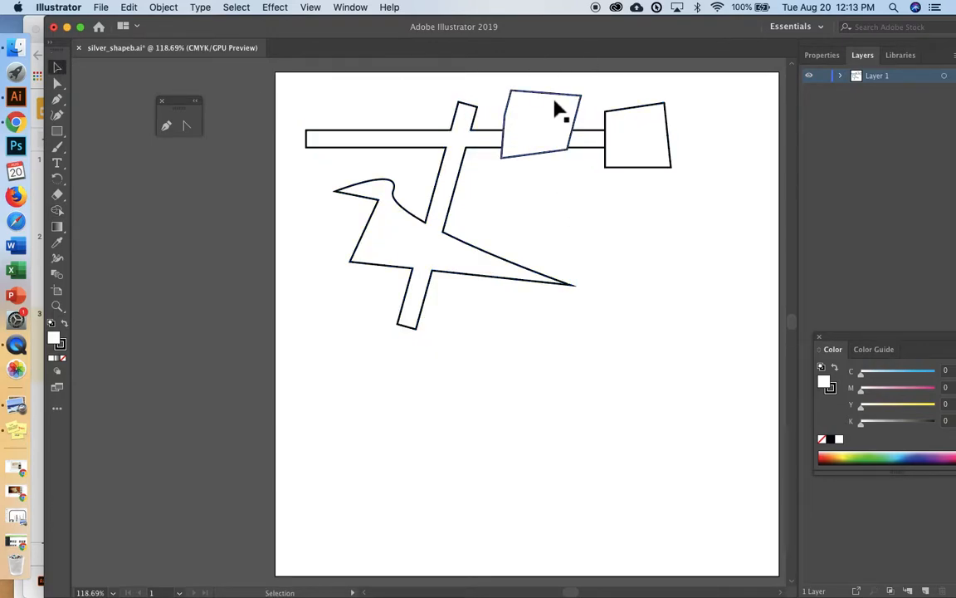
drag(566, 101, 577, 201)
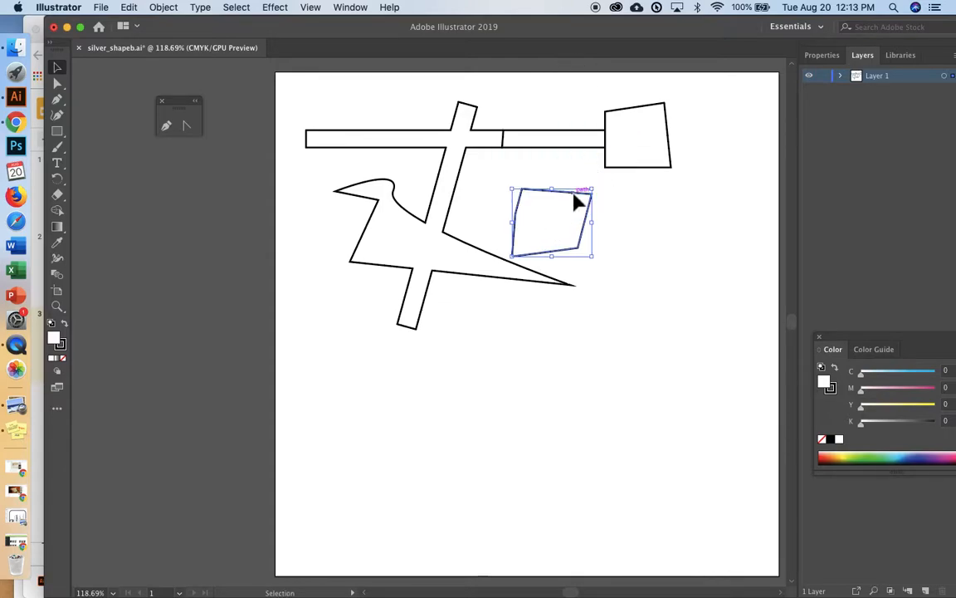
click(129, 8)
click(135, 23)
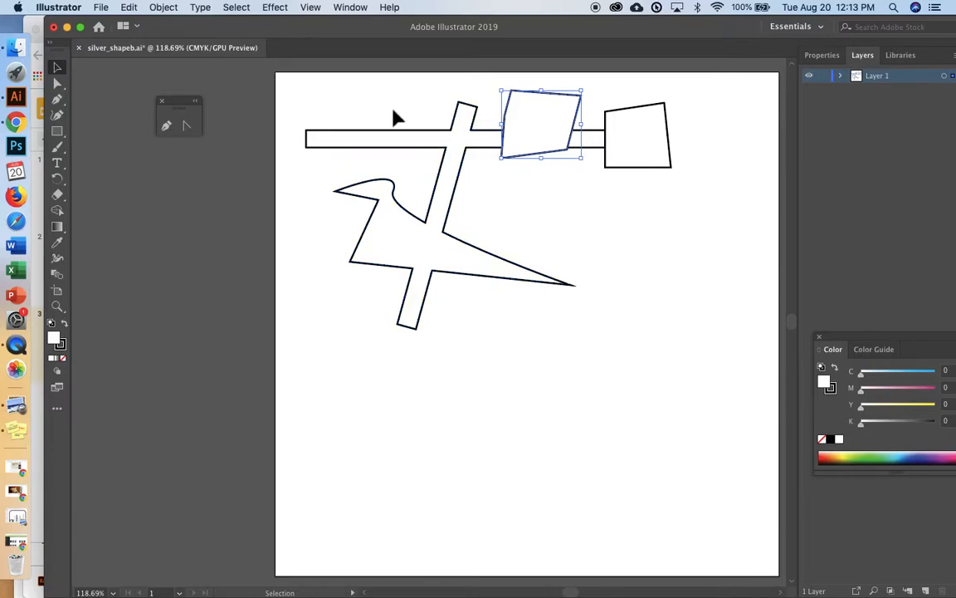
- Select all the shapes and merge both four-sided shapes with the horizontal bar using the Shape Builder tool
drag(276, 87, 593, 295)
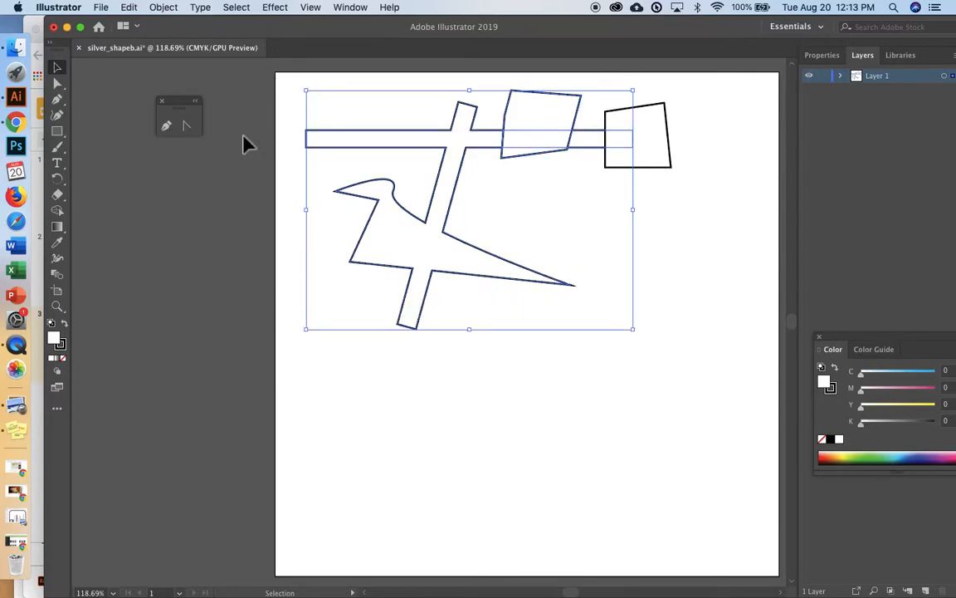
drag(278, 73, 670, 302)
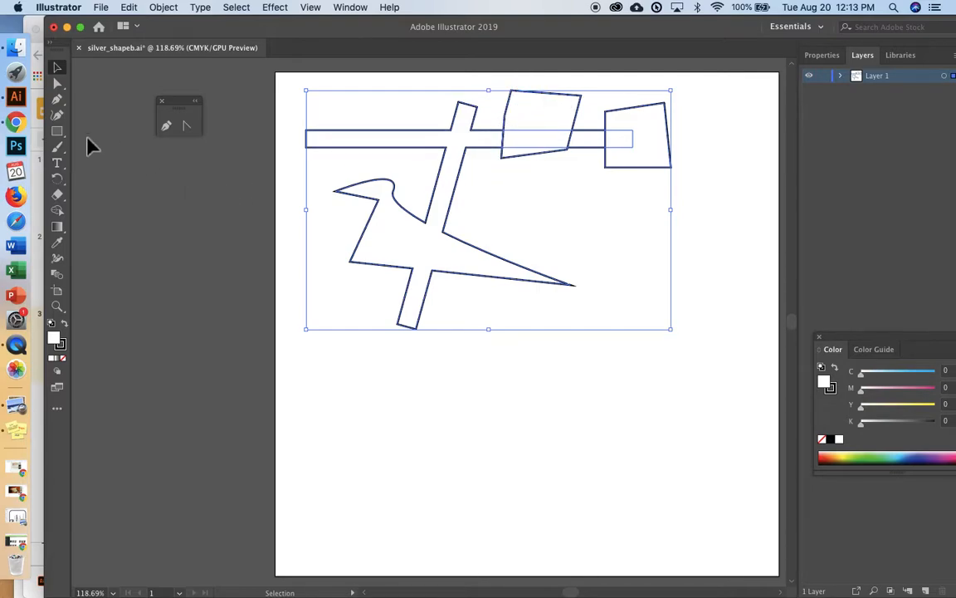
click(57, 210)
mouse_move(542, 136)
mouse_down()
mouse_move(523, 146)
mouse_move(525, 160)
mouse_move(647, 149)
mouse_up()
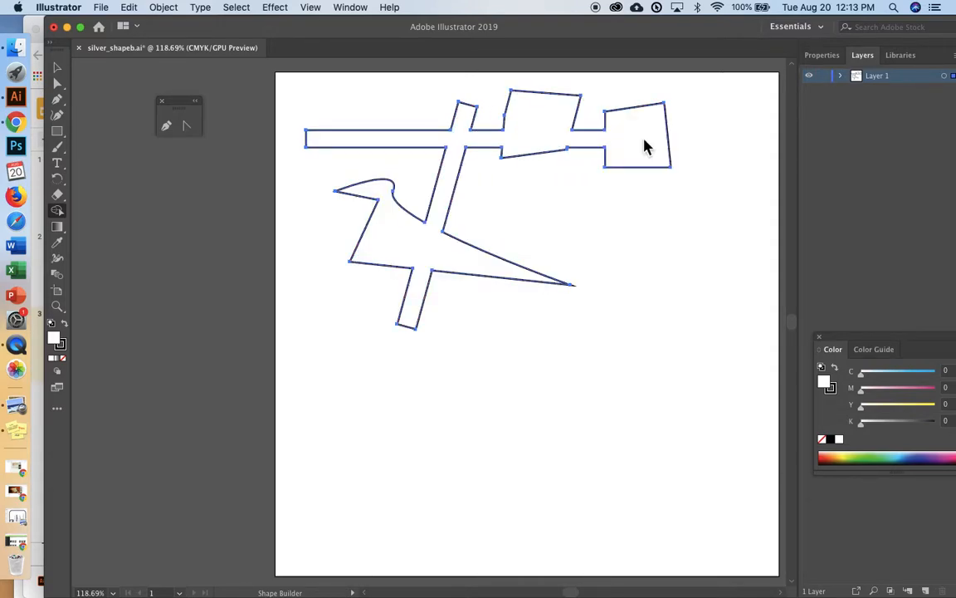
- Draw a circle in the empty area below the bird's pointed tail
scroll(606, 199, down, 3)
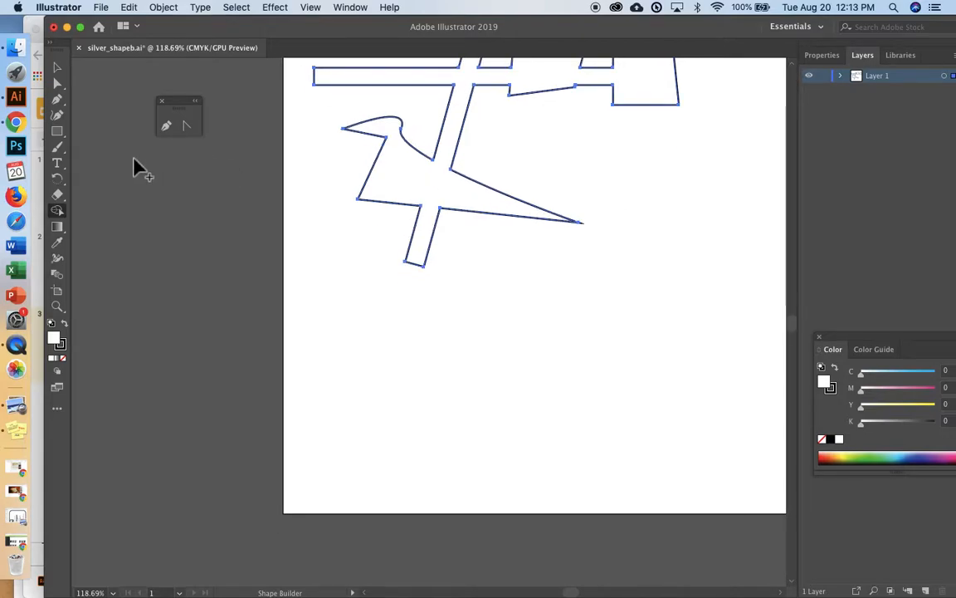
click(58, 130)
drag(58, 130, 101, 152)
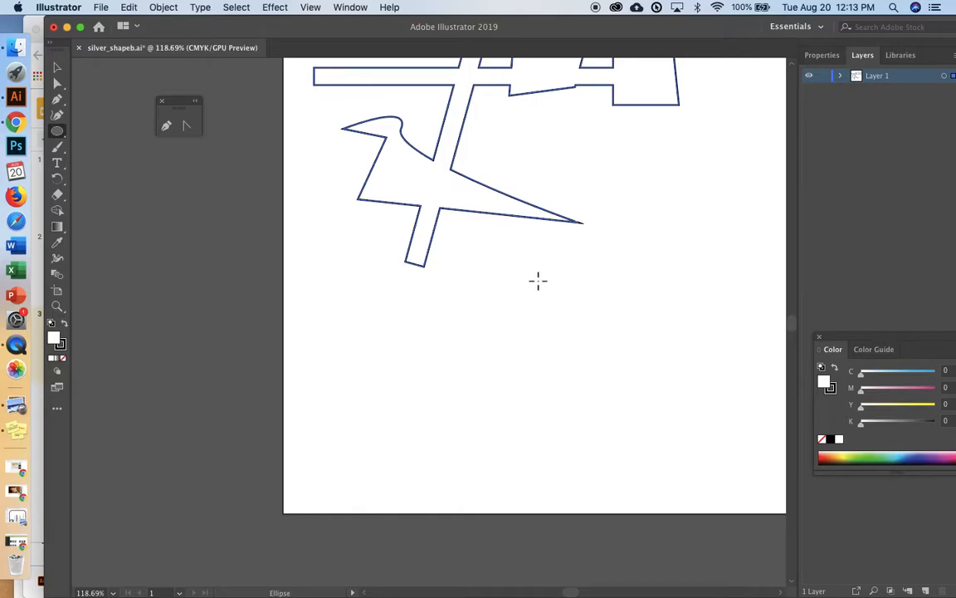
mouse_move(551, 263)
mouse_down()
mouse_move(685, 356)
mouse_move(655, 310)
mouse_up()
- Create a hexagon with a 0.6944 in radius and 6 sides at the artboard's left edge
drag(57, 133, 103, 163)
click(318, 324)
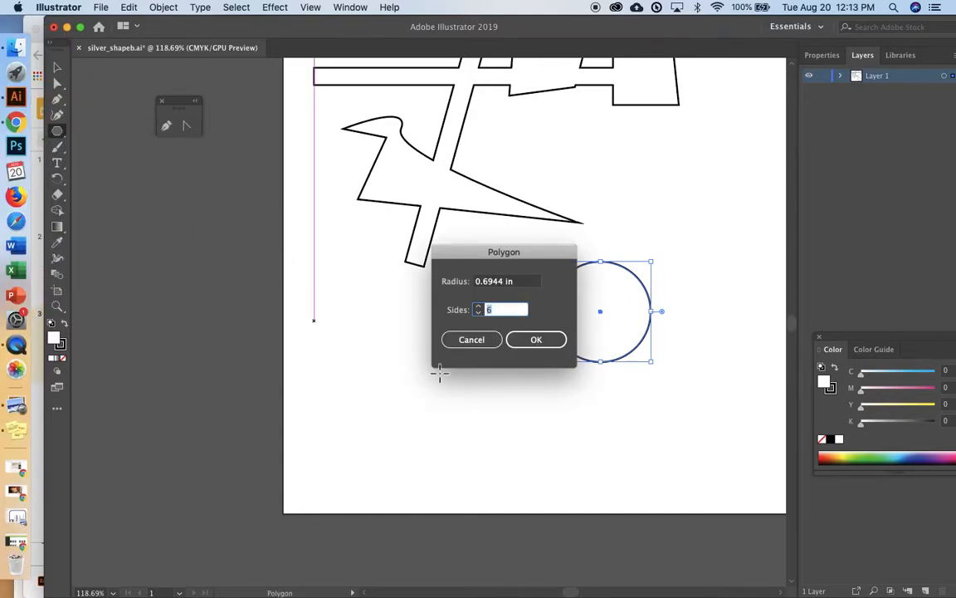
click(531, 352)
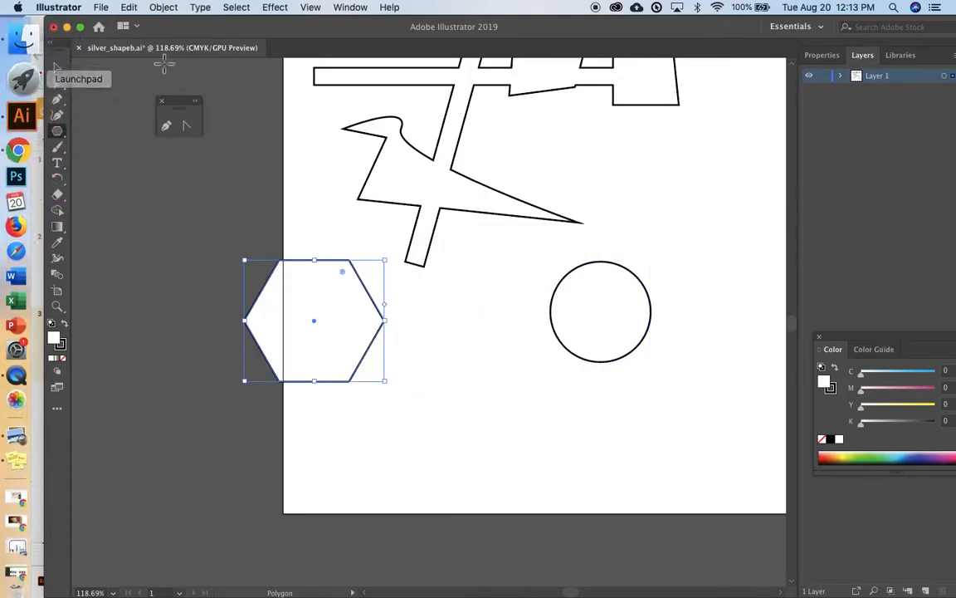
- Scale the hexagon down to fit inside the circle's width and center it over the circle's upper part
click(58, 68)
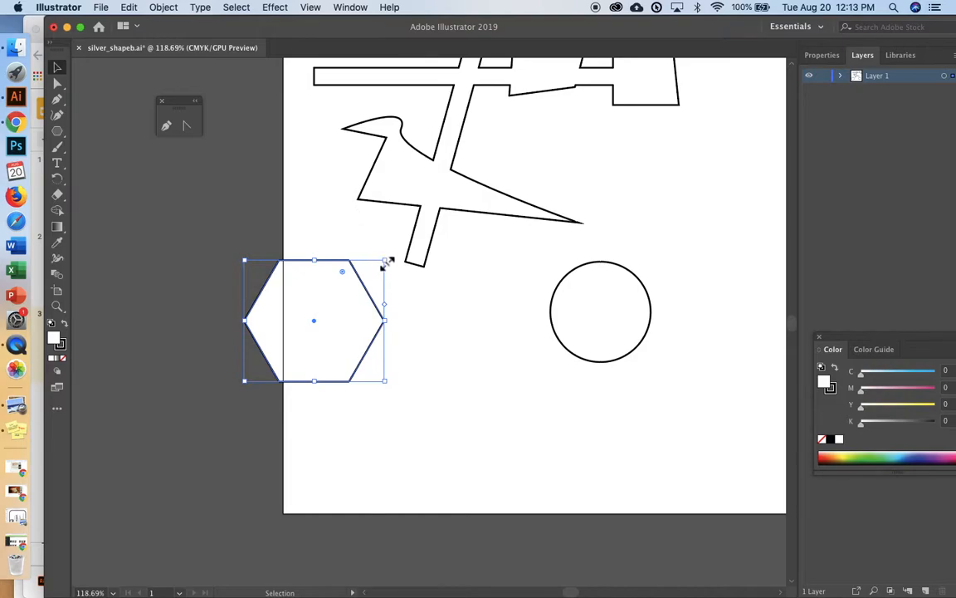
drag(384, 262, 335, 325)
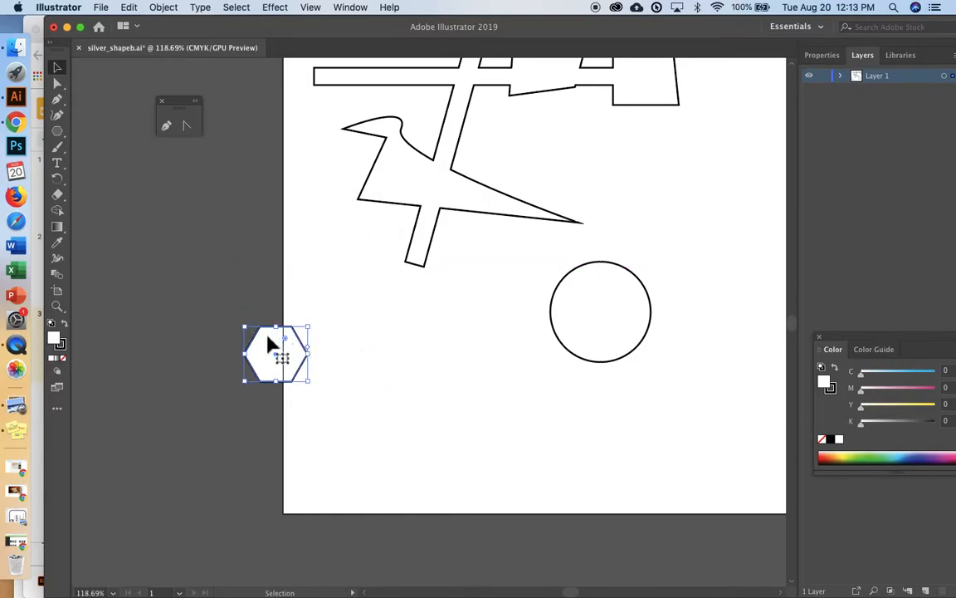
drag(268, 337, 593, 276)
drag(636, 317, 609, 304)
click(673, 305)
click(619, 316)
key(Right)
click(656, 390)
- Draw a narrow vertical rectangle overlapping the circle's bottom edge as a wrench handle
drag(58, 136, 103, 135)
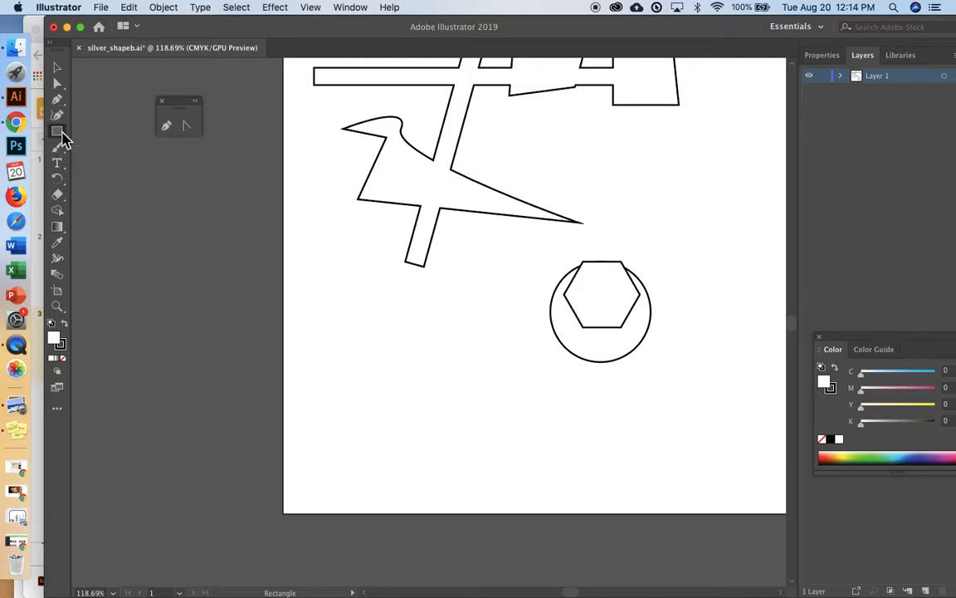
click(129, 181)
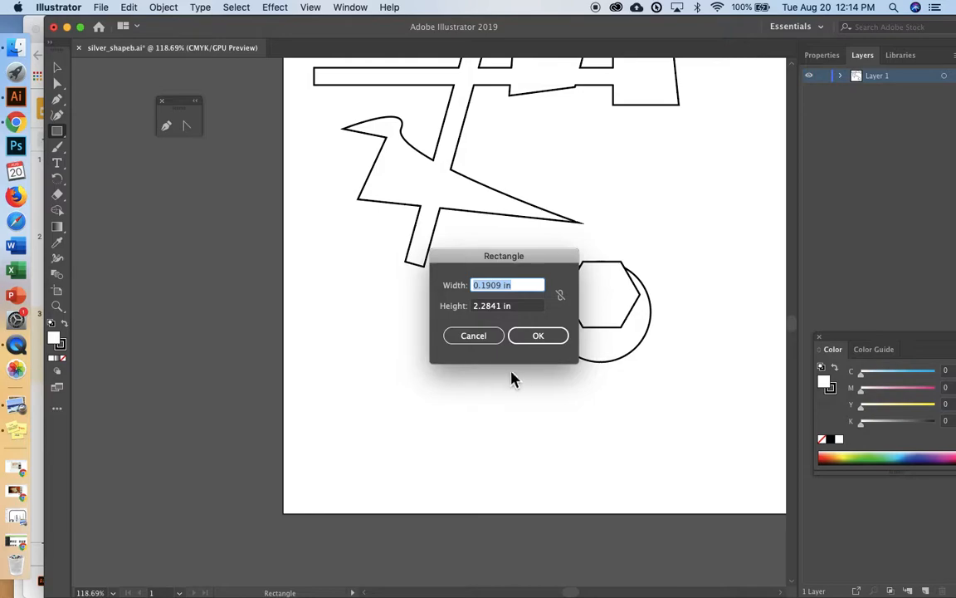
click(484, 335)
drag(64, 132, 190, 262)
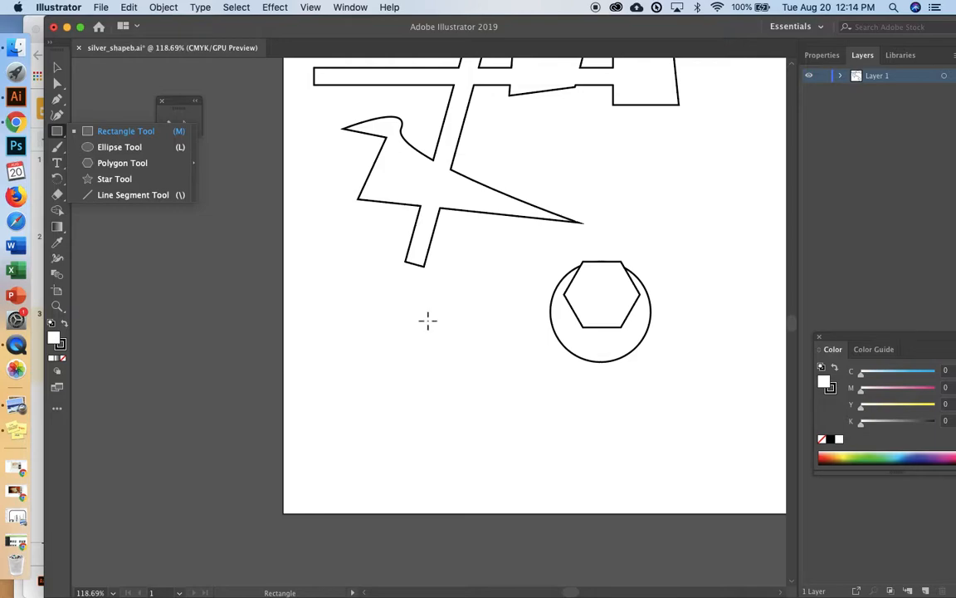
drag(585, 350, 622, 461)
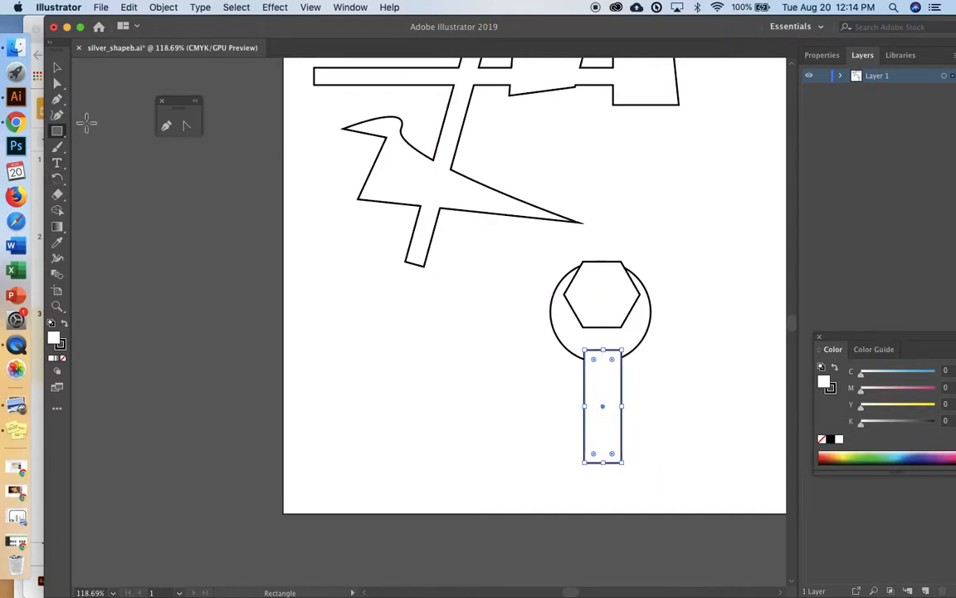
- Merge the rectangular handle with the circle into one wrench outline using the Shape Builder tool
click(57, 67)
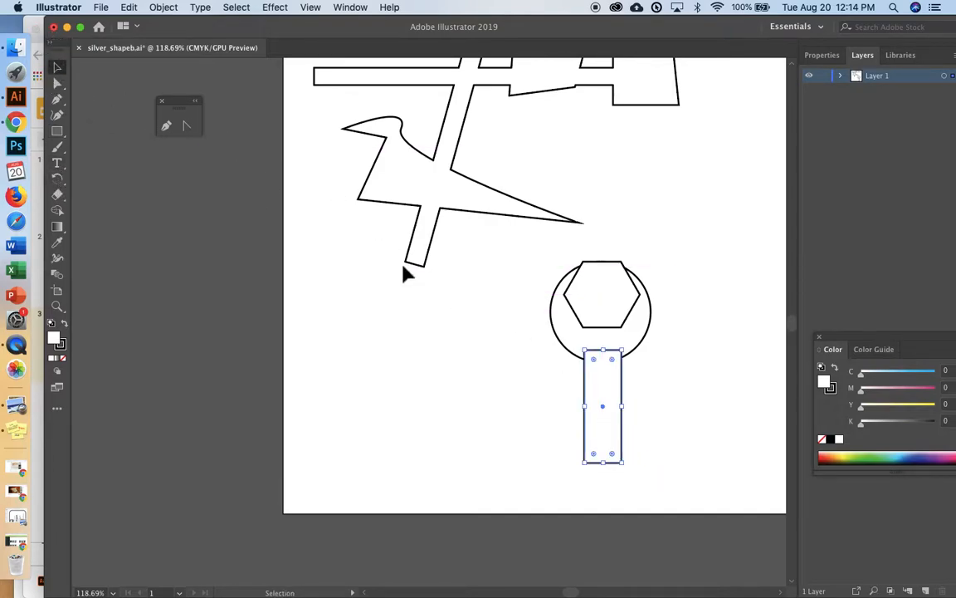
drag(532, 260, 714, 496)
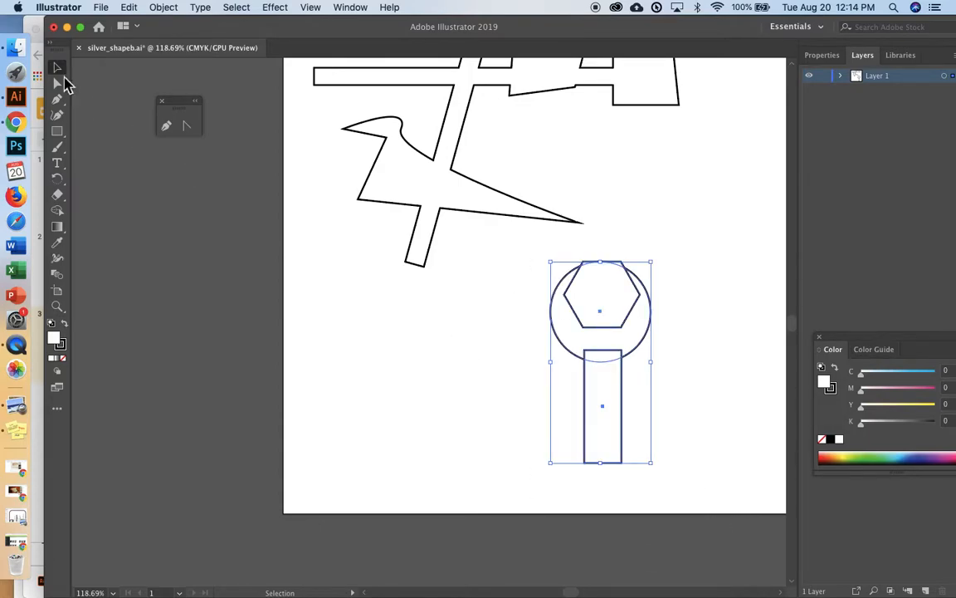
click(57, 210)
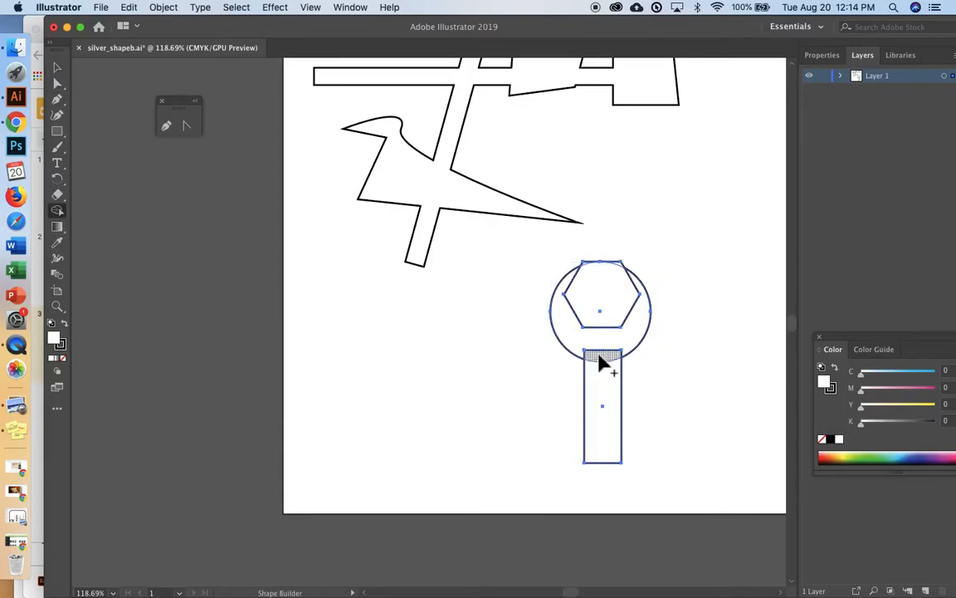
drag(608, 352, 603, 397)
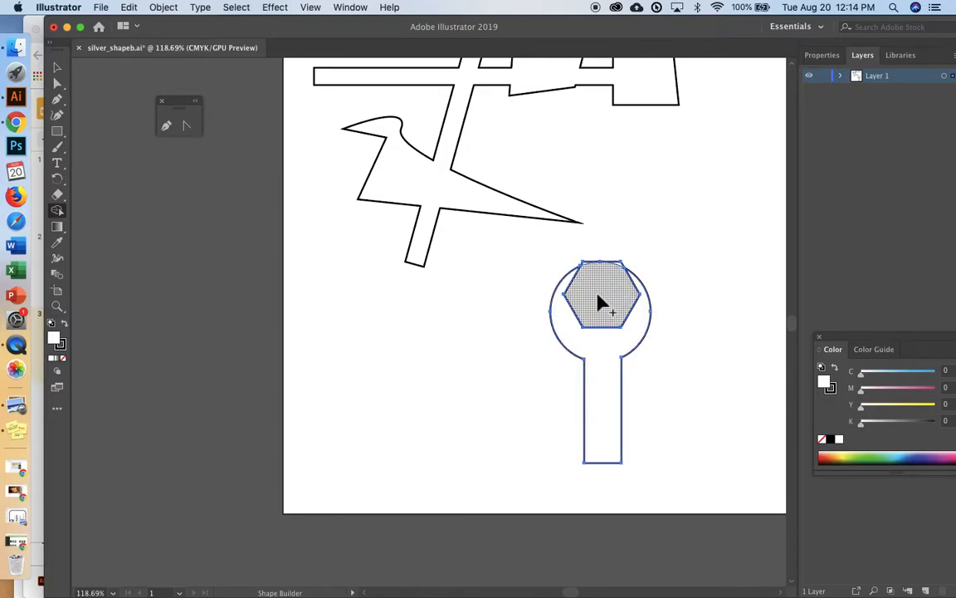
- Cut the hexagon and the leftover piece above it out of the wrench head to open the jaw, and deselect the wrench
drag(603, 300, 628, 245)
drag(598, 285, 598, 241)
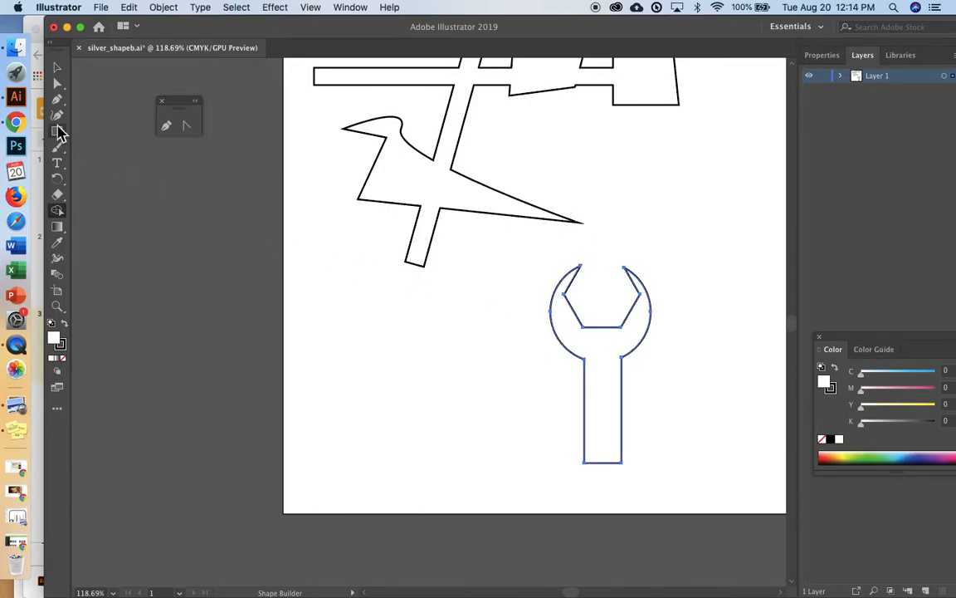
click(57, 67)
click(401, 335)
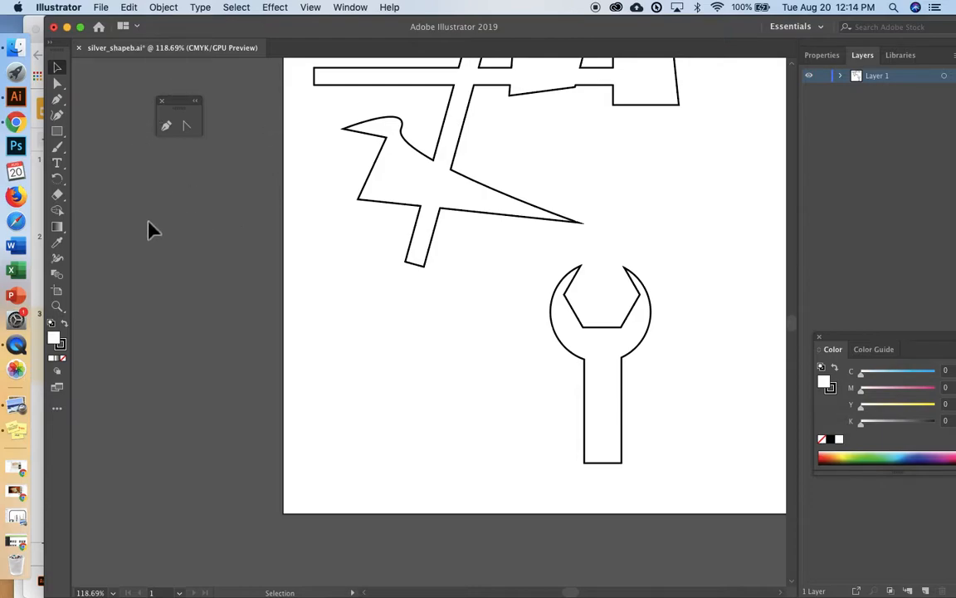
scroll(375, 359, up, 2)
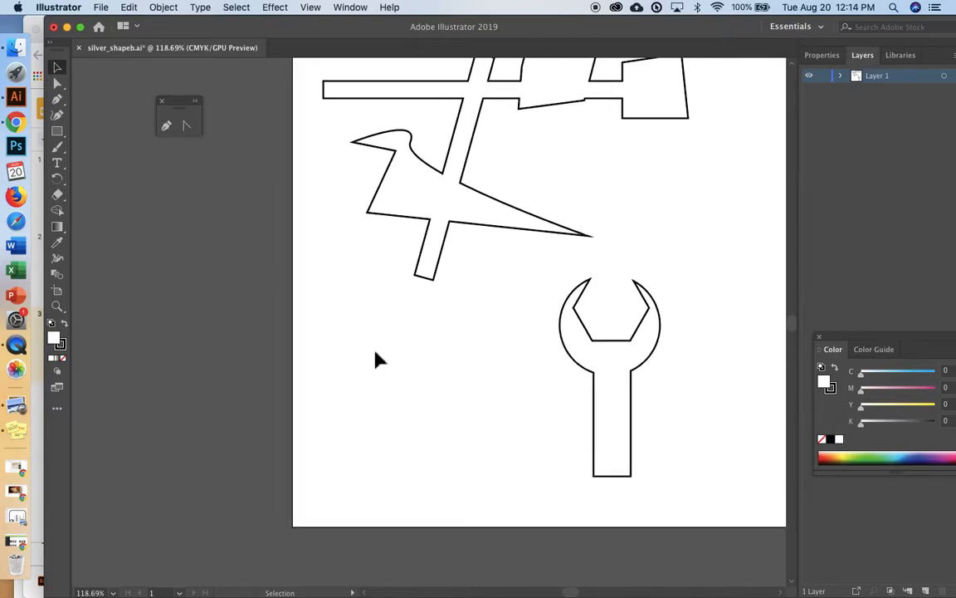
scroll(375, 358, down, 3)
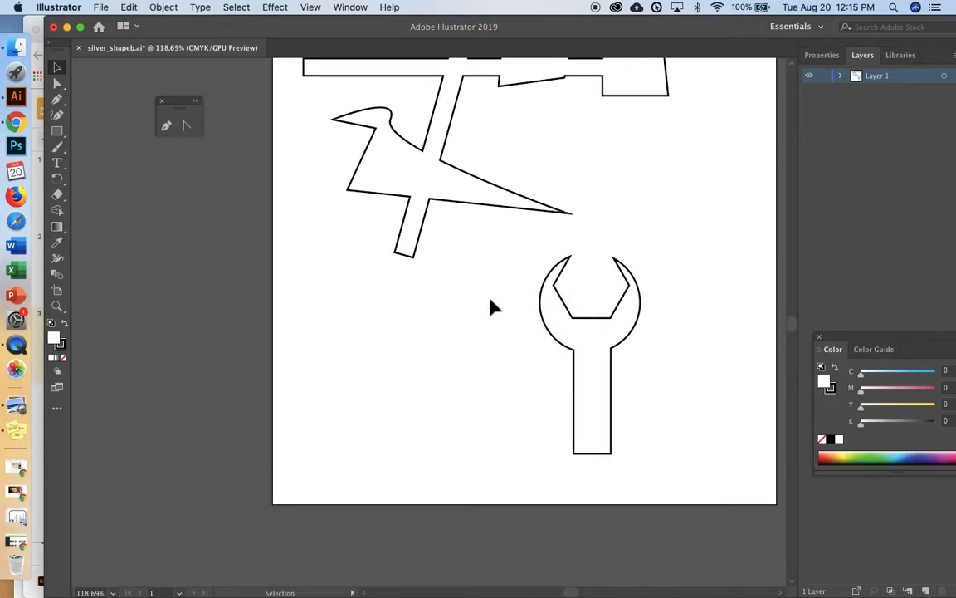
scroll(559, 247, down, 1)
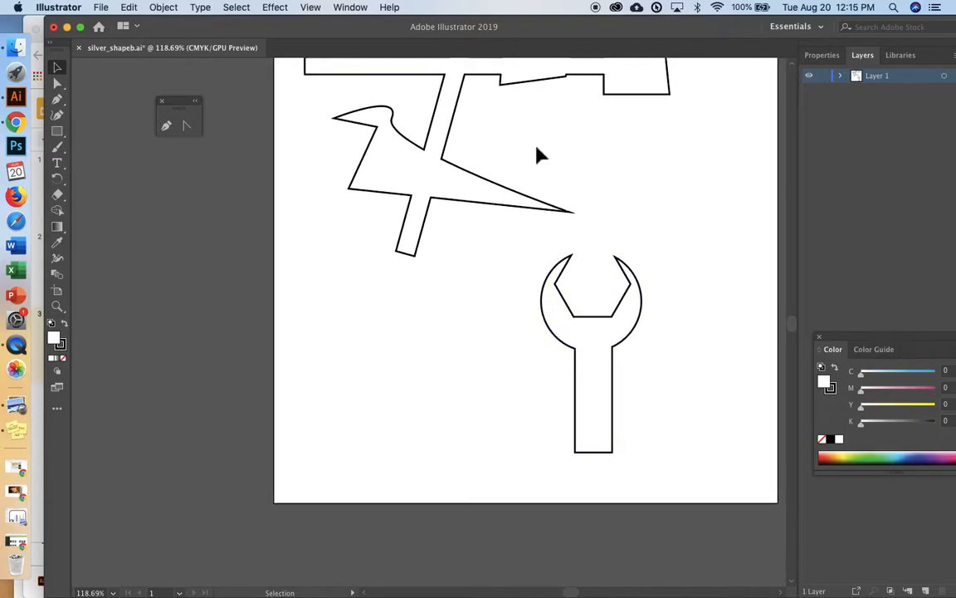